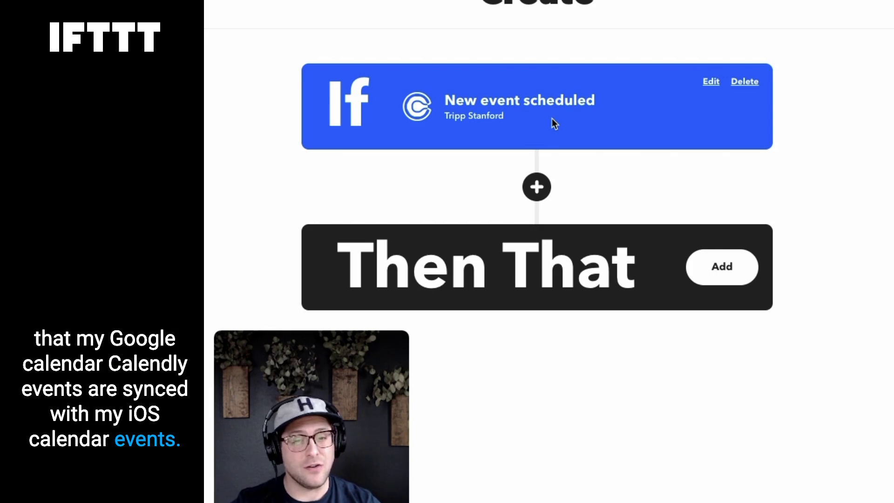
left_click(720, 281)
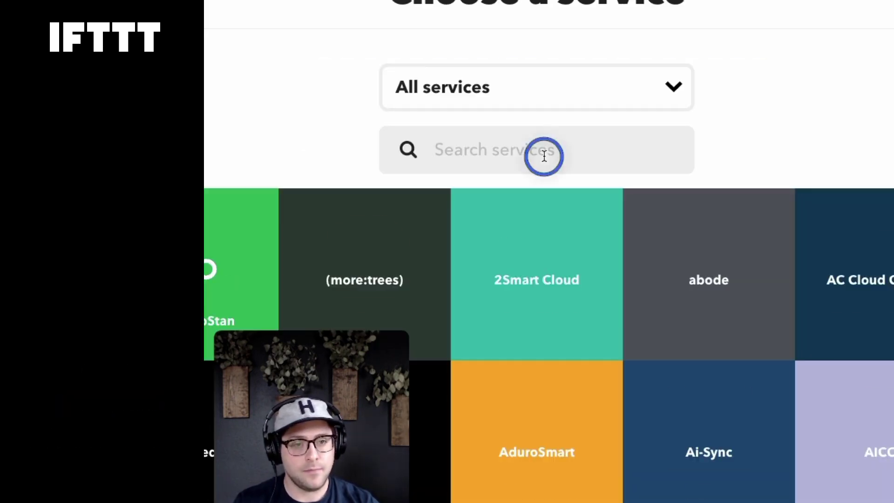
left_click(545, 154)
type("ios")
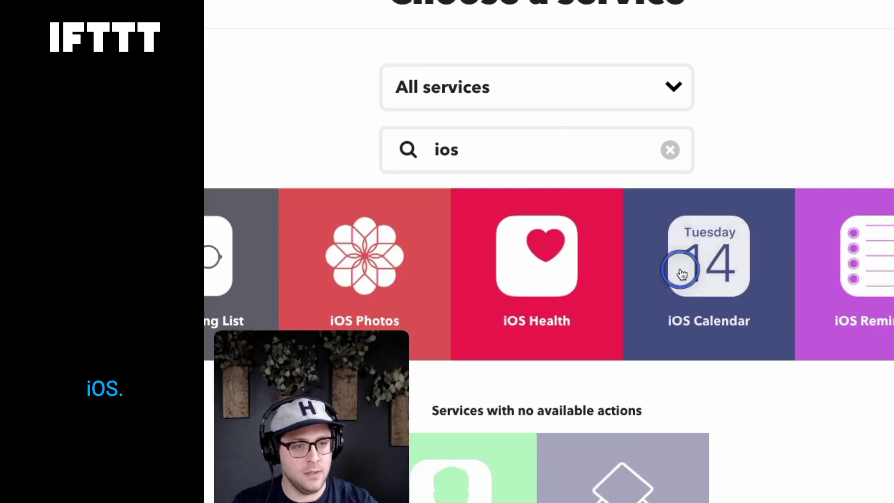
left_click(682, 273)
left_click_drag(392, 354, 395, 84)
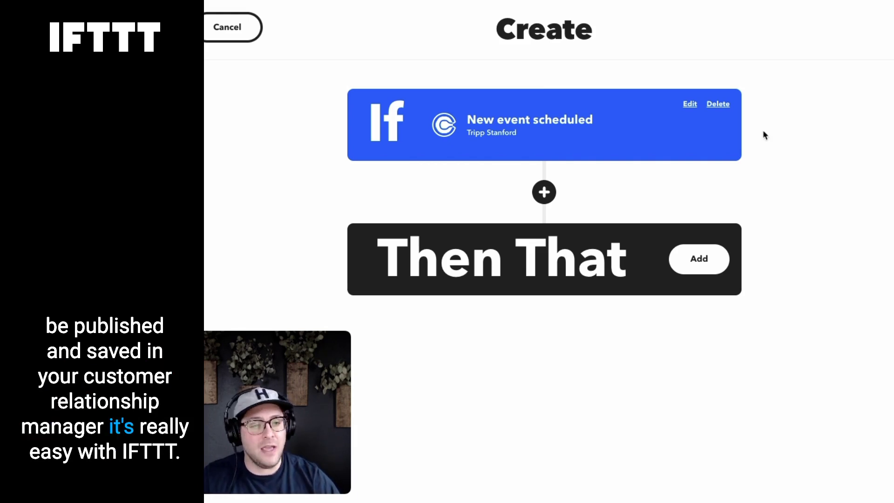
left_click(703, 261)
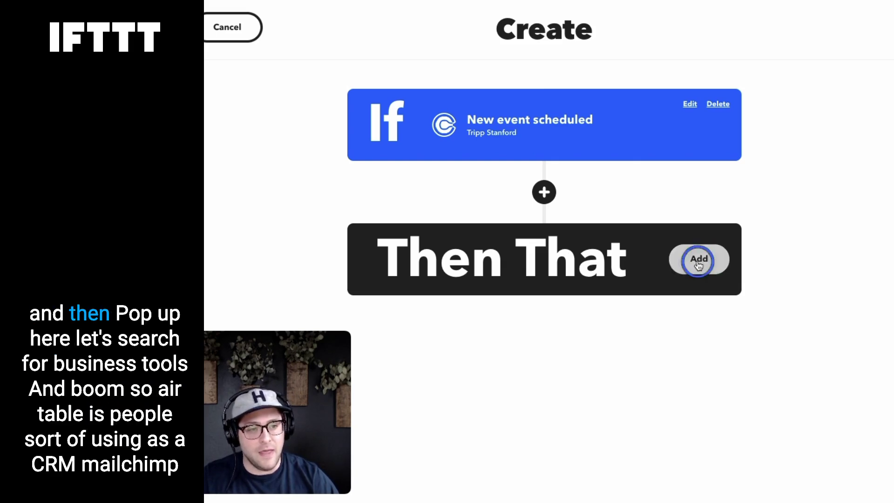
left_click(626, 88)
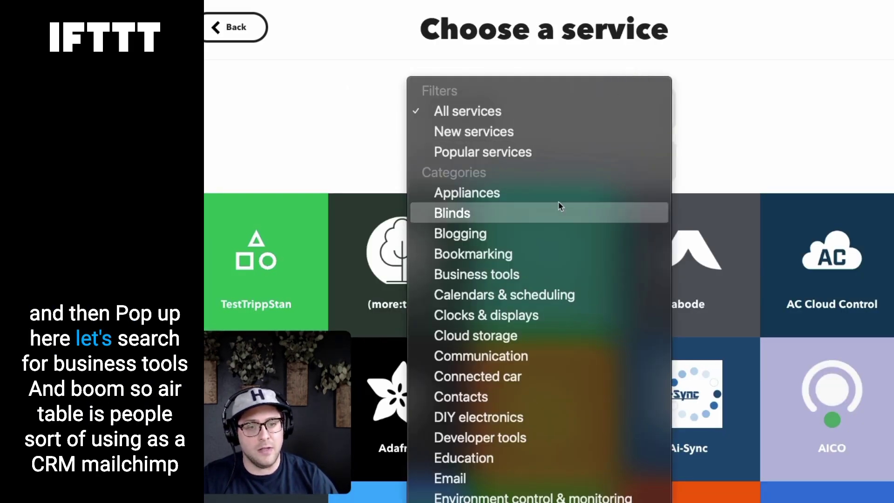
left_click(545, 277)
scroll(544, 278, "down", 3)
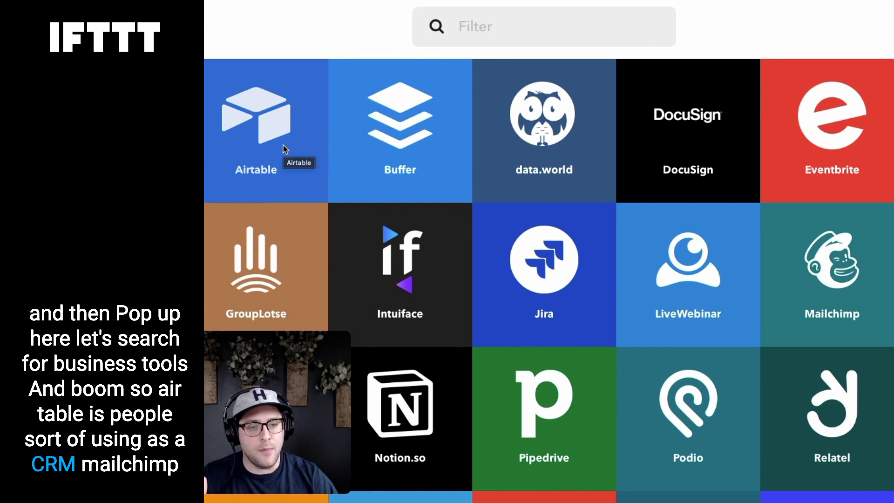
scroll(484, 138, "down", 1)
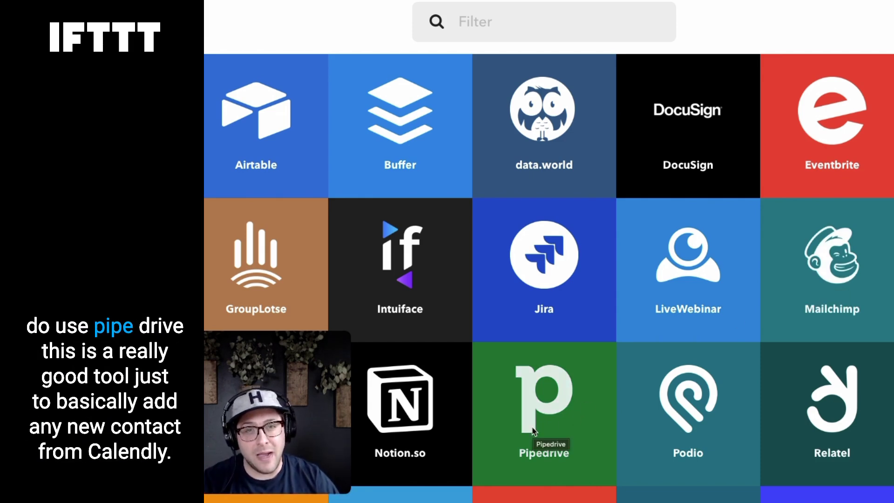
scroll(535, 434, "down", 2)
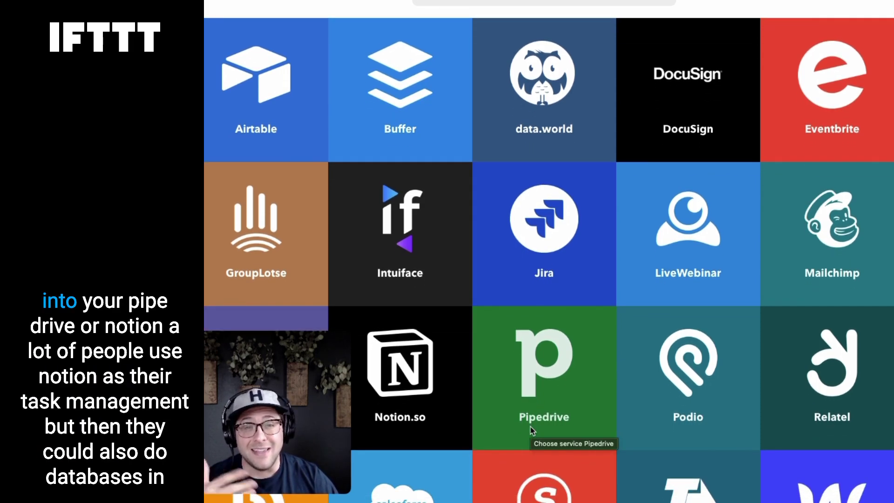
scroll(532, 429, "down", 3)
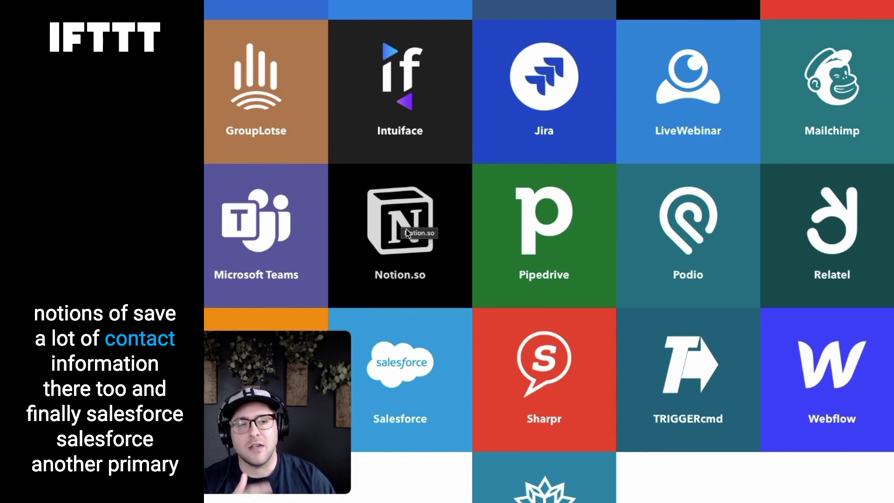
scroll(407, 233, "down", 3)
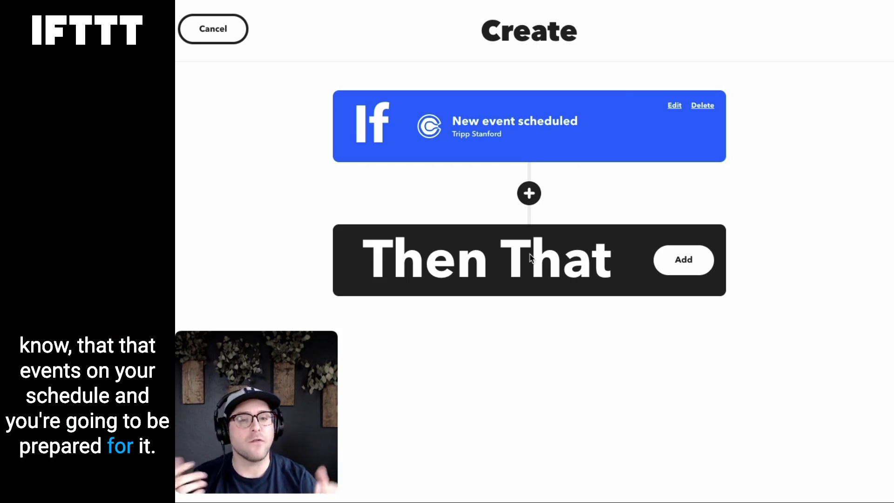
Step: Start choosing the action service and filter the grid to Task management & to-dos, showing Asana and ClickUp
left_click(685, 259)
left_click(560, 123)
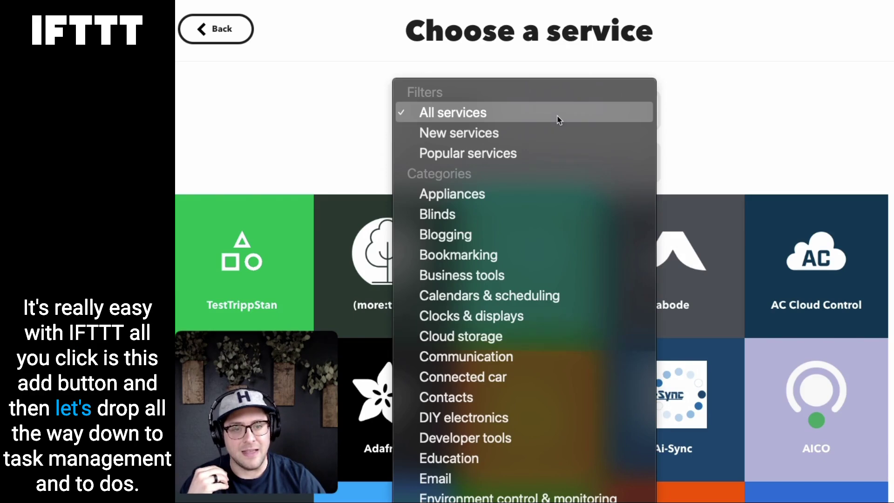
scroll(543, 246, "down", 10)
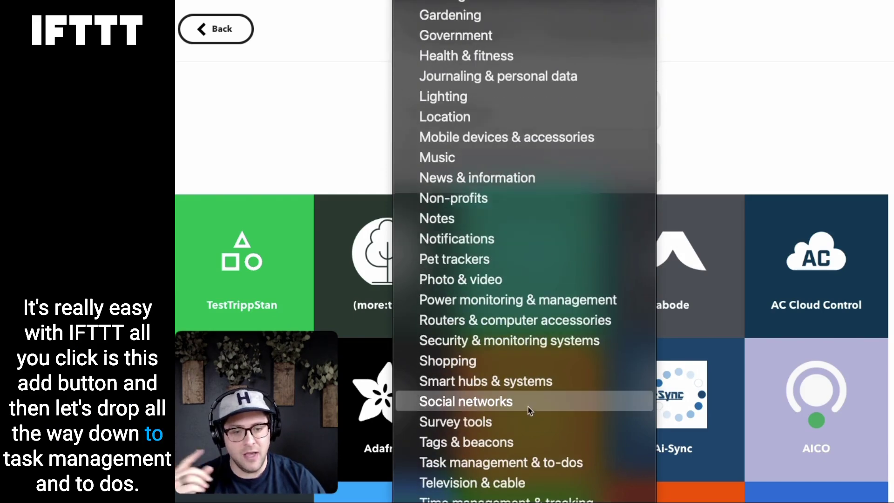
left_click(530, 462)
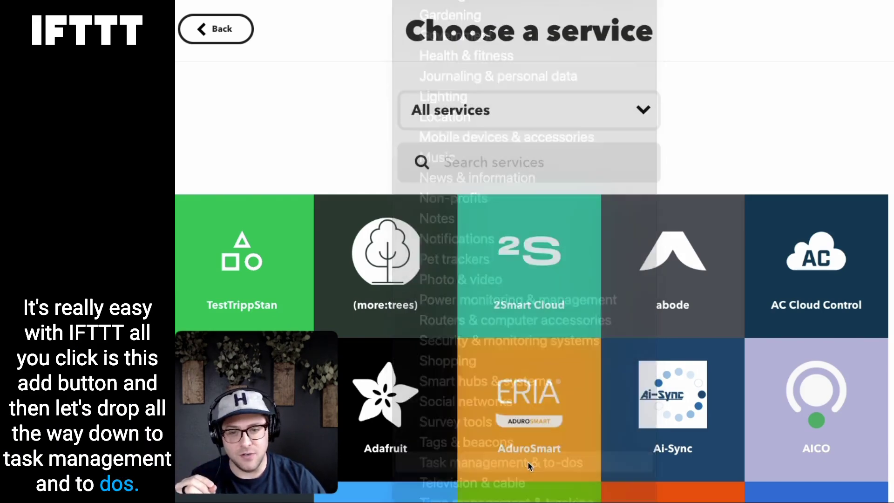
scroll(350, 123, "down", 1)
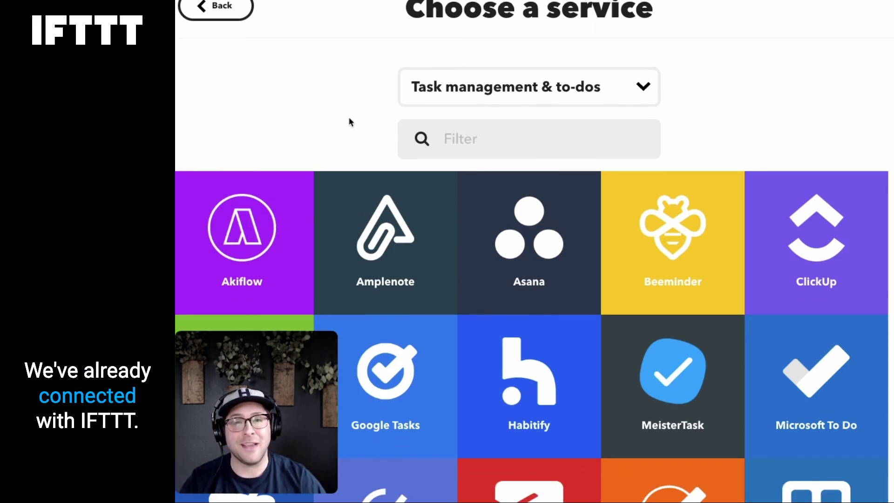
Step: Scroll through the service grid while looking for the Slack service
scroll(344, 128, "down", 2)
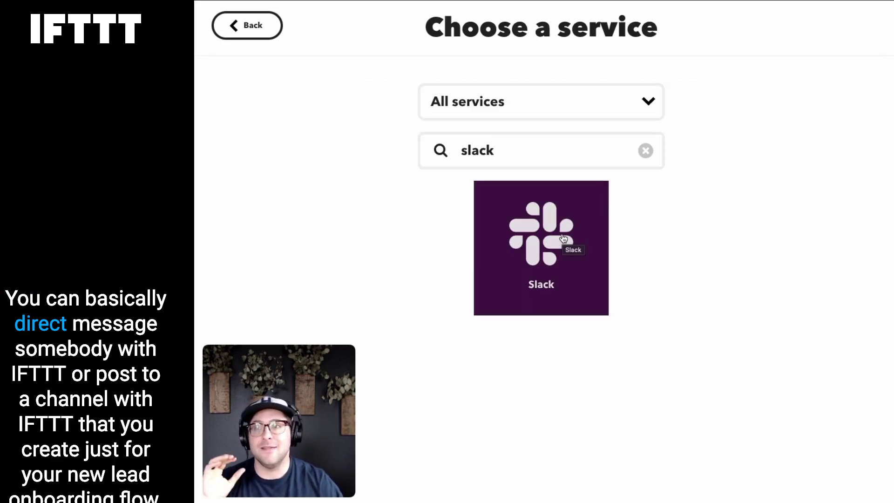
Step: Preview Slack's Post to channel action, then search the services for 'gmail'
left_click(563, 238)
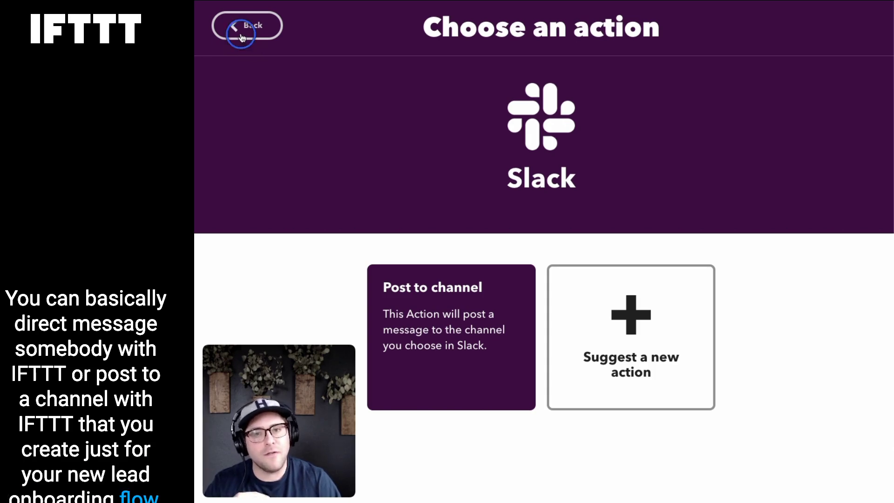
left_click(242, 38)
left_click(493, 150)
type("gmail")
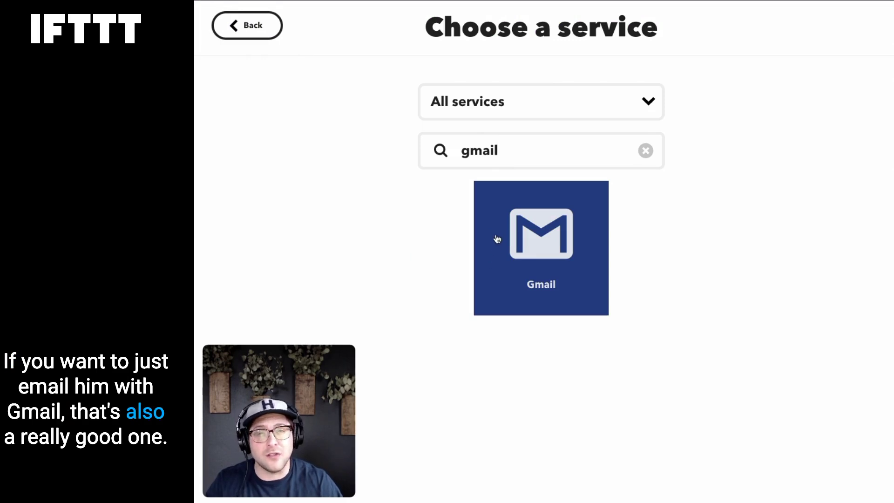
double_click(522, 148)
left_click(527, 111)
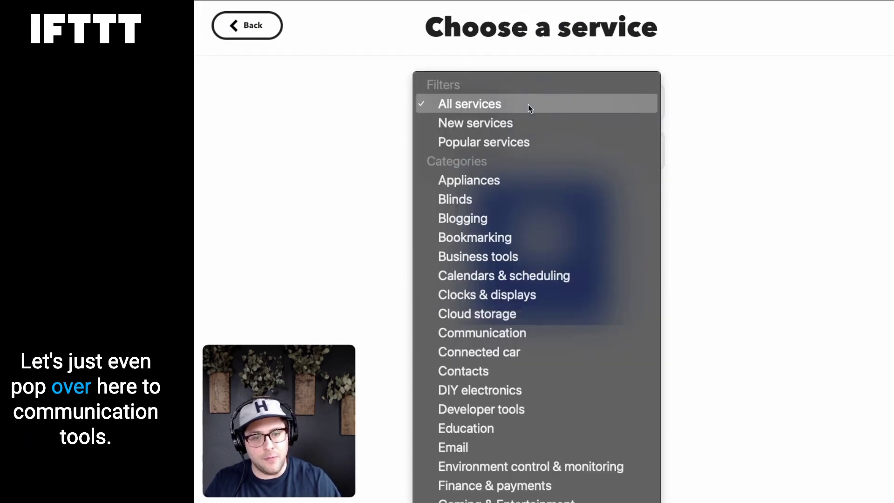
Step: Filter the service grid to Communication and scroll through those services
left_click(506, 333)
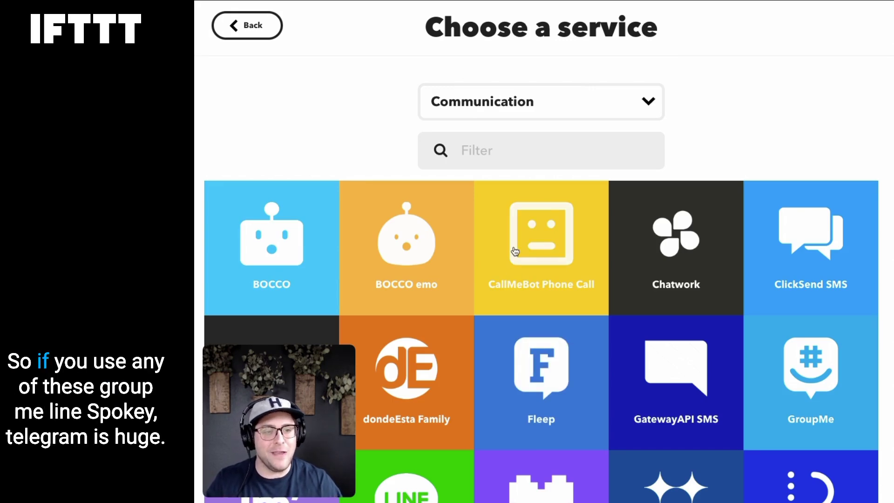
scroll(515, 251, "down", 1)
scroll(515, 252, "down", 5)
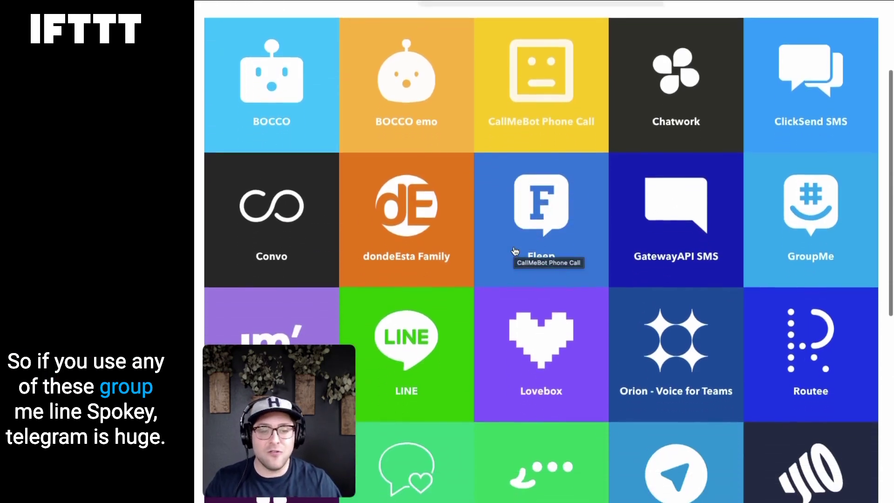
scroll(444, 253, "down", 3)
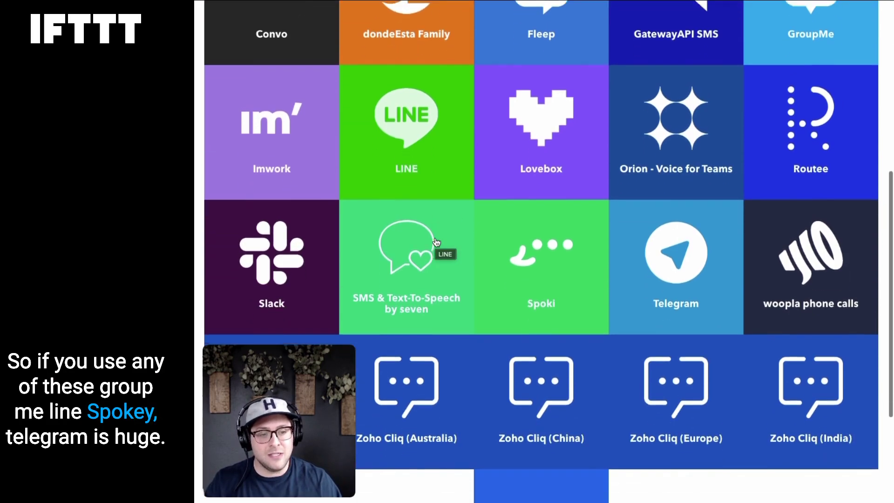
scroll(678, 260, "down", 3)
Step: Switch the service category back to Task management & to-dos
scroll(316, 255, "up", 13)
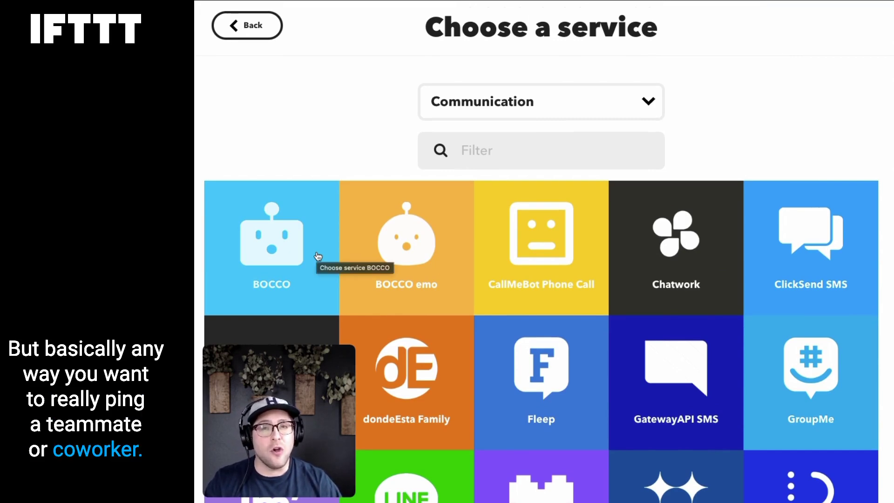
left_click(584, 99)
scroll(560, 135, "down", 5)
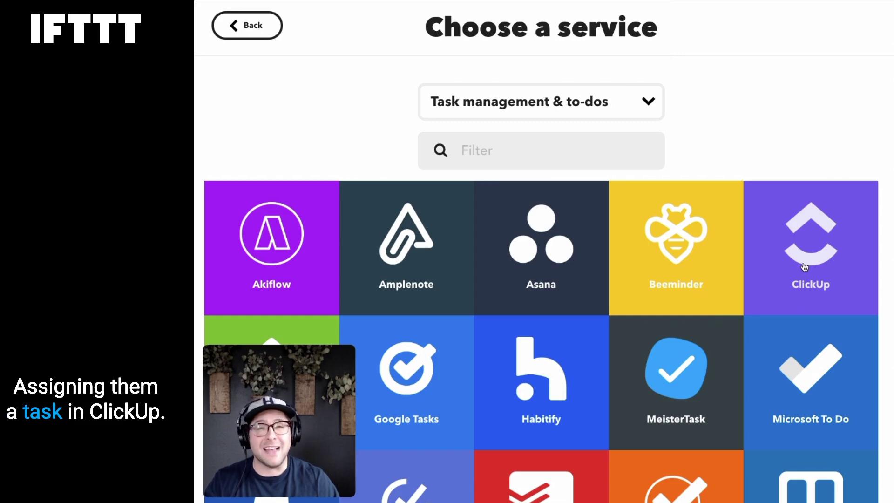